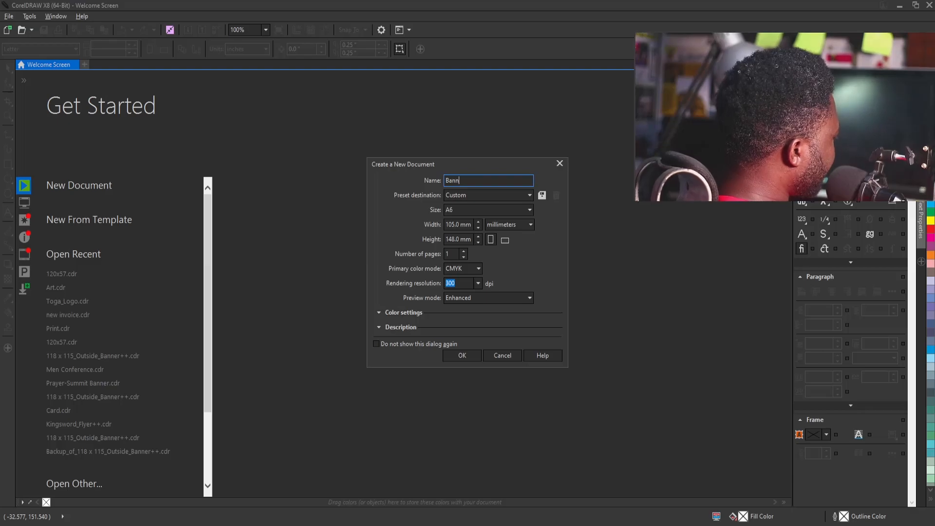
Step: Set the new Banner document to 10 feet wide by 4.75 feet high and create it
left_click(522, 224)
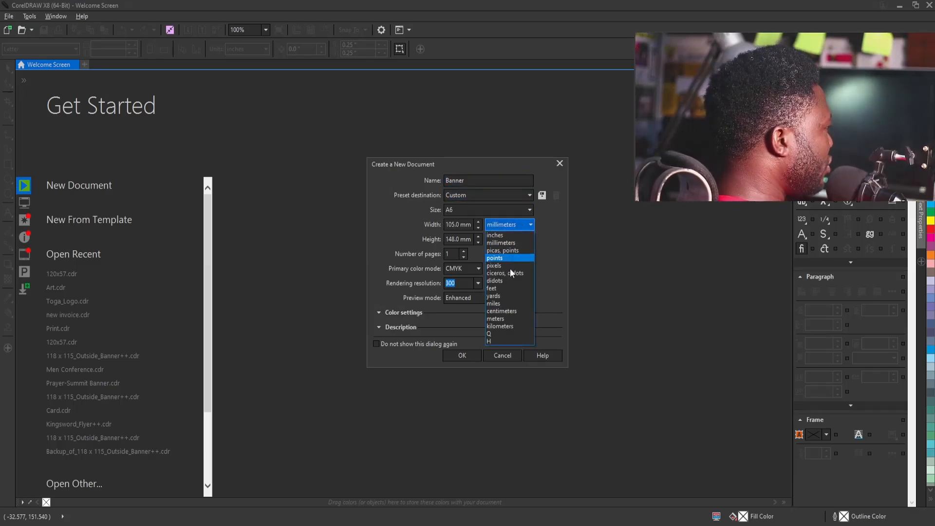
left_click(509, 288)
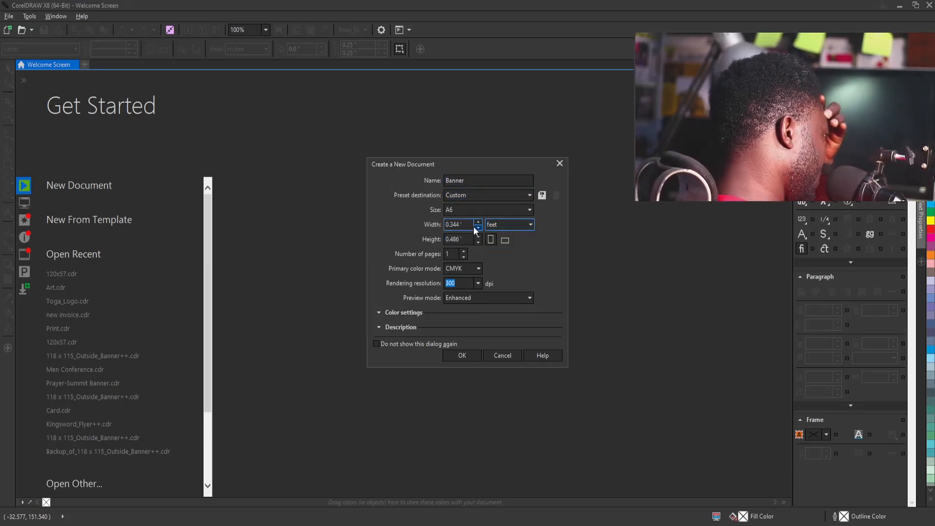
left_click(474, 226)
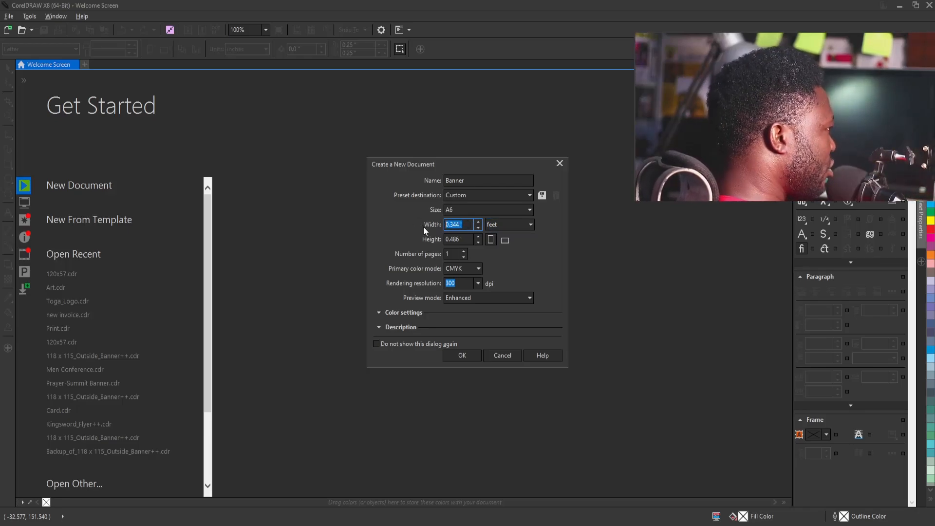
type("10")
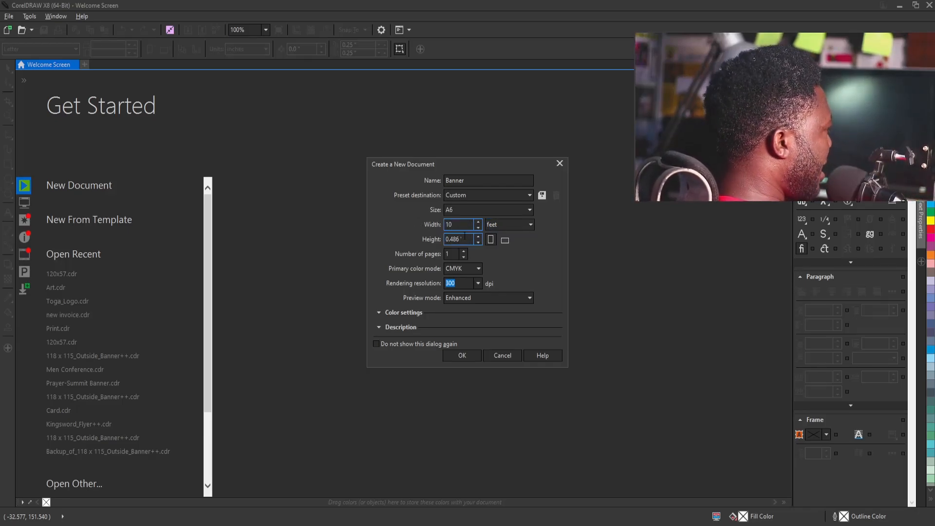
left_click(467, 239)
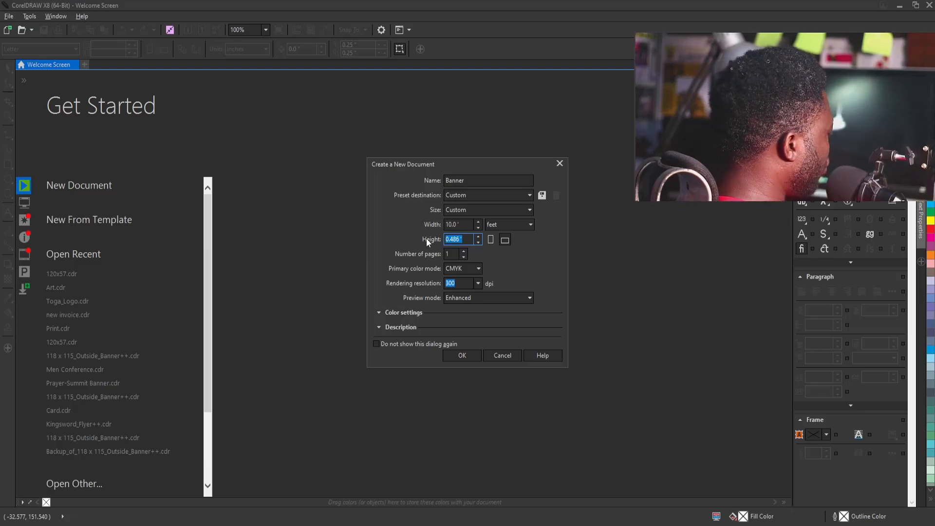
type("4.")
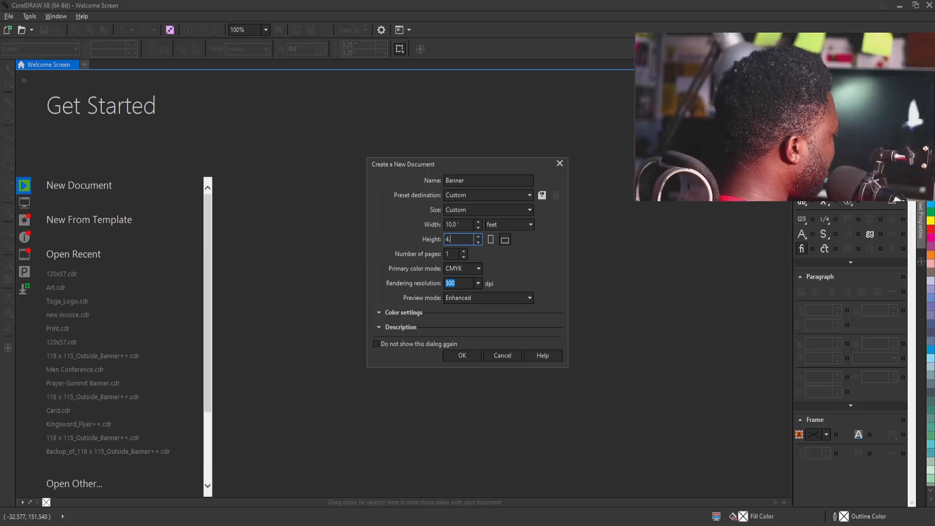
type("75")
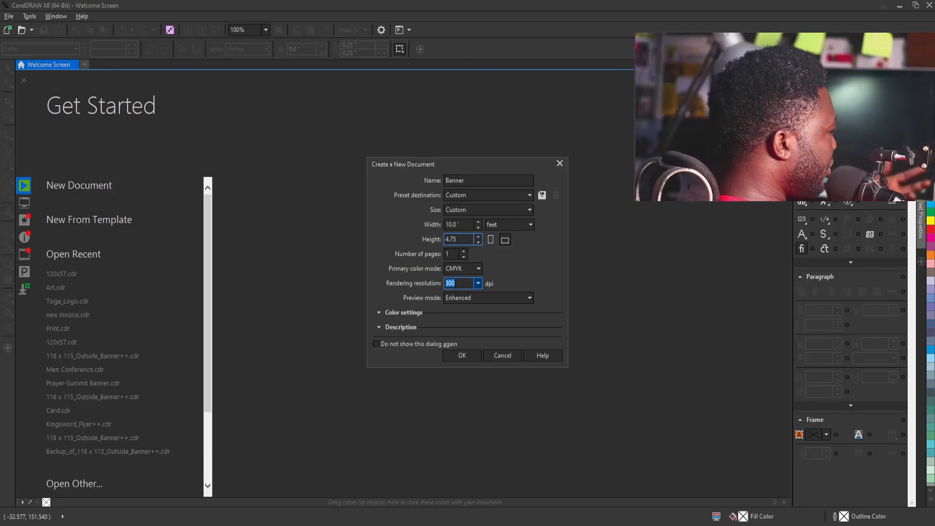
left_click(463, 355)
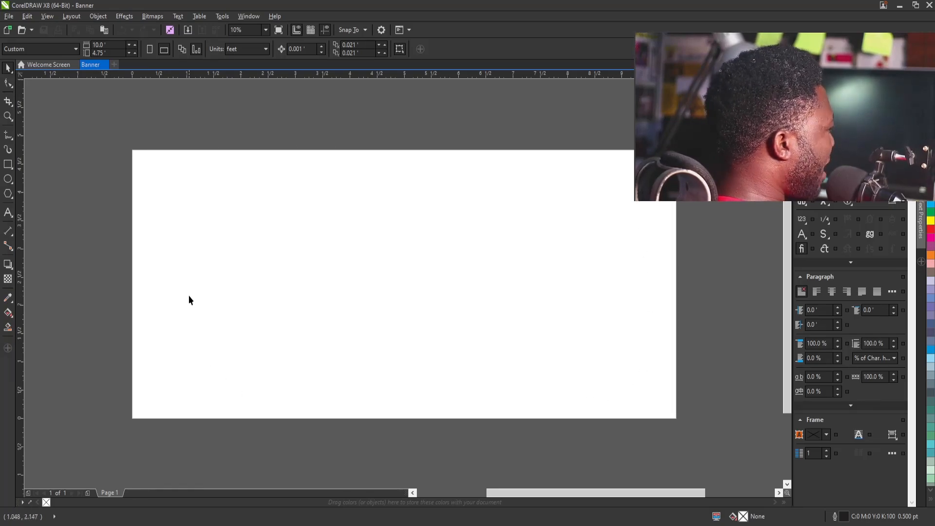
Step: Add a rectangle covering the whole page, then deselect it with the Pick tool
double_click(8, 168)
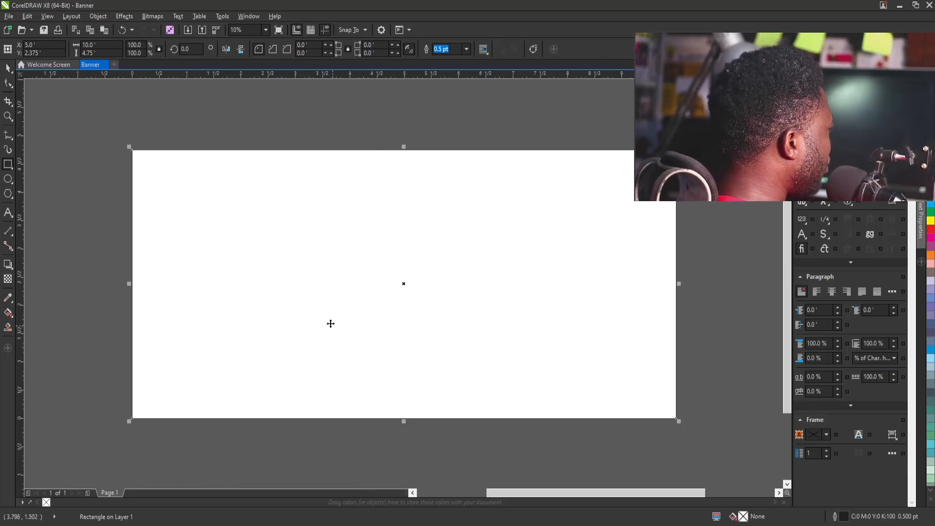
key("space")
left_click(8, 72)
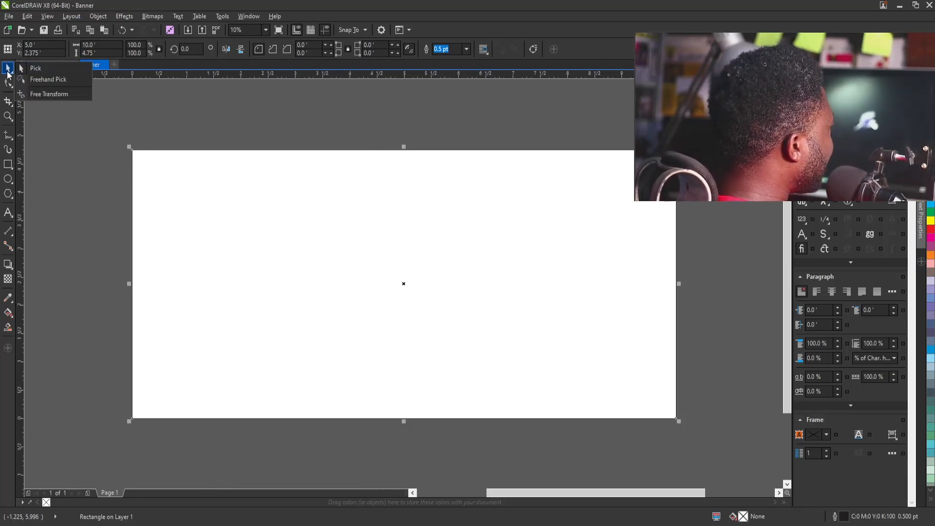
left_click(29, 71)
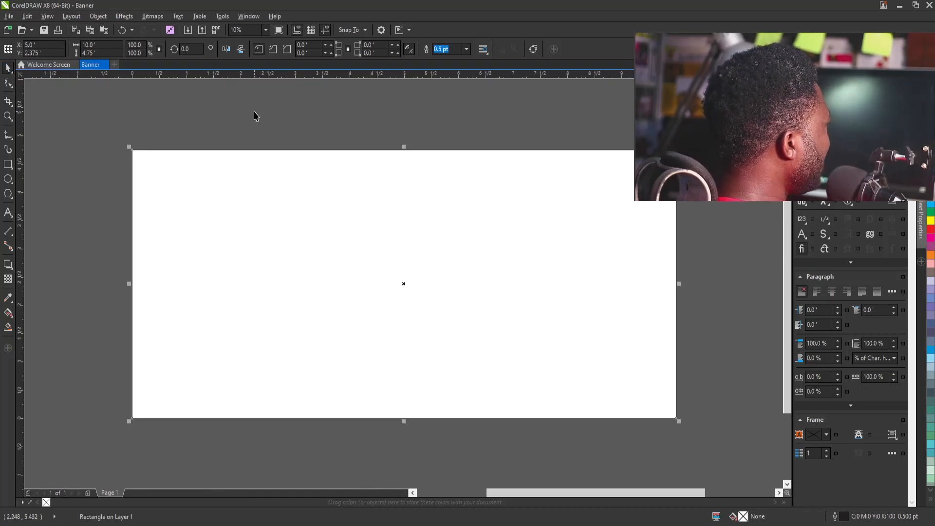
left_click(224, 104)
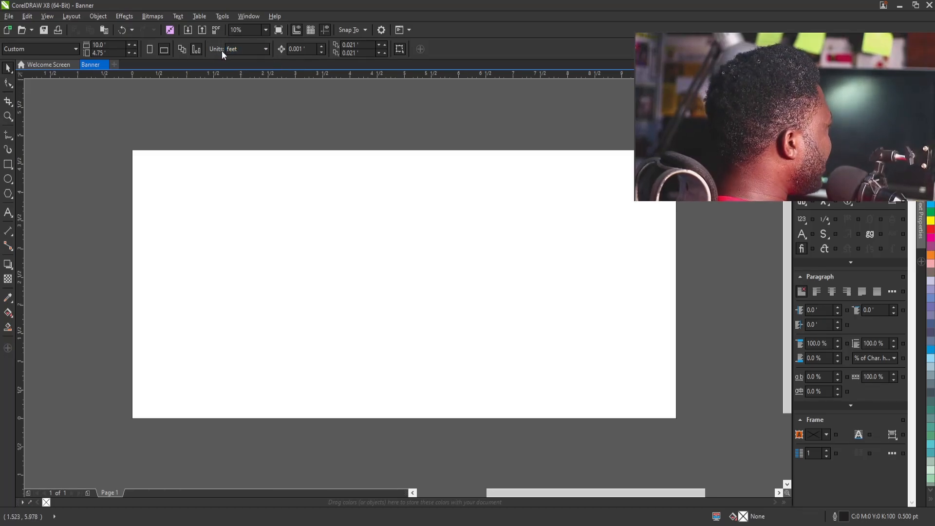
Step: Set the document units to pixels and select the page-sized rectangle to check its width
left_click(241, 51)
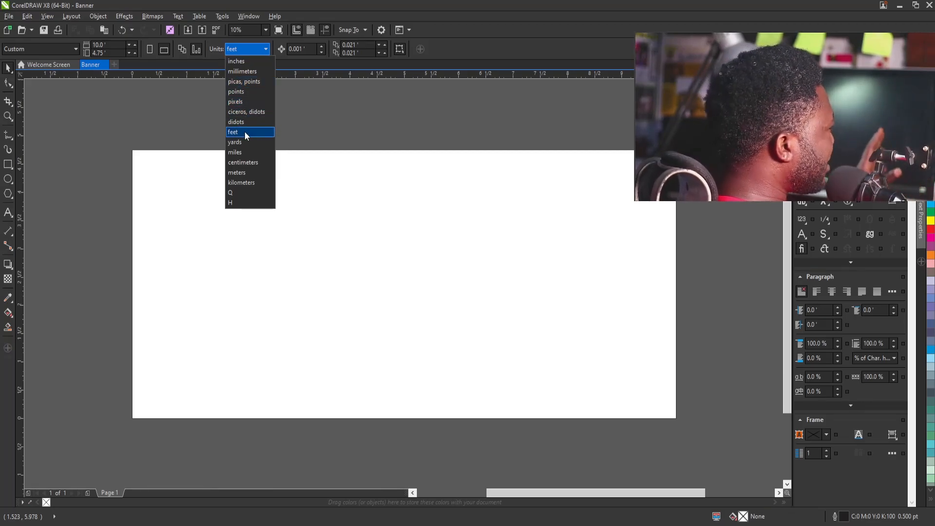
left_click(243, 103)
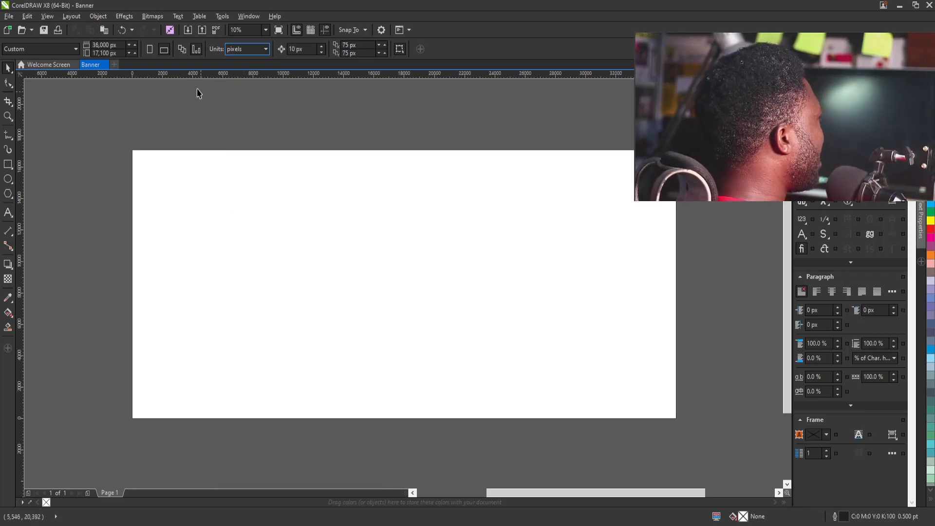
left_click(157, 151)
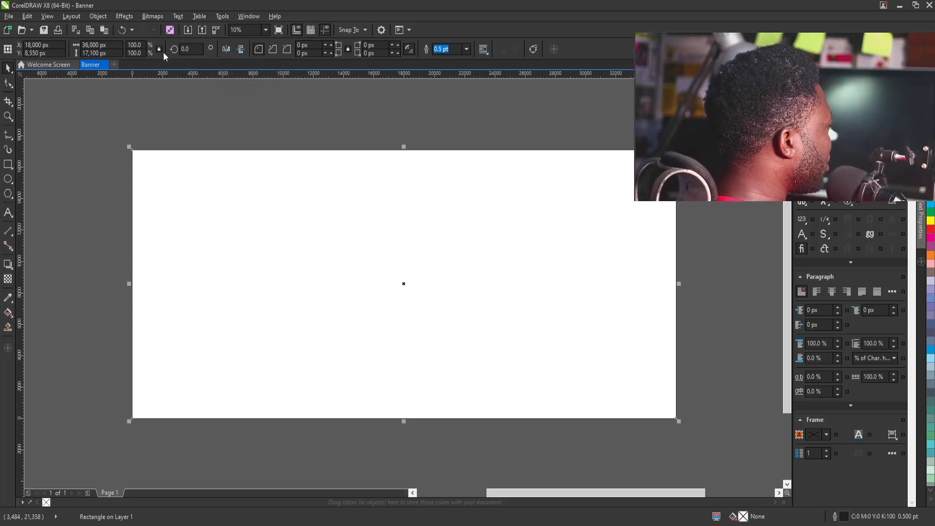
left_click(97, 45)
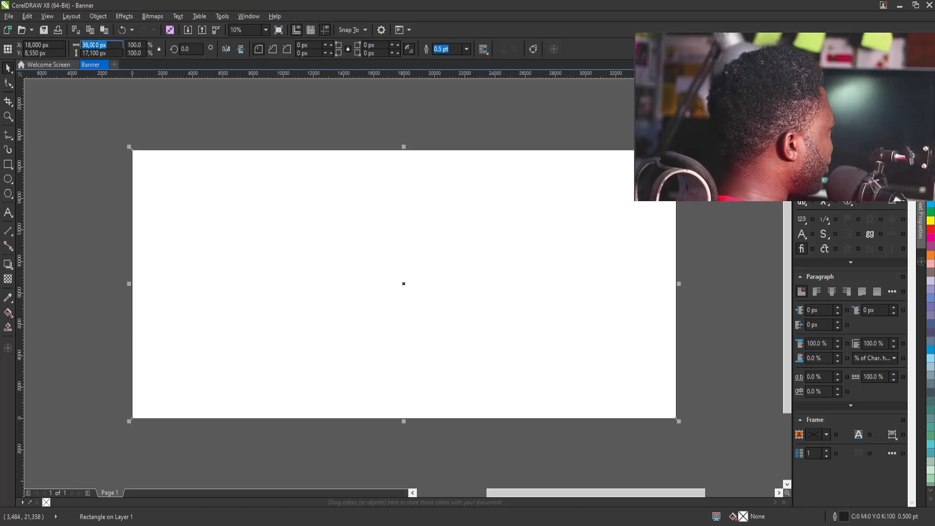
key("Tab")
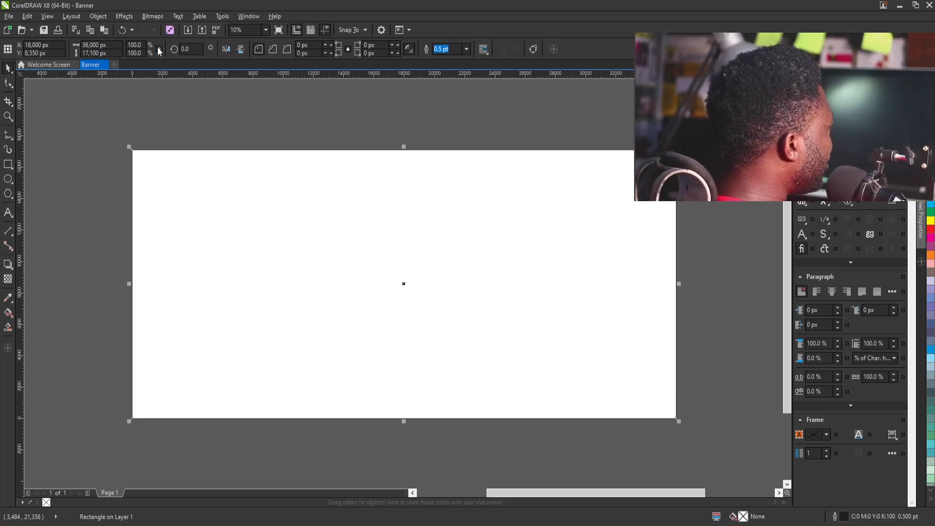
Step: Scale the page-sized rectangle proportionally to a width of 6,000 px
left_click(106, 45)
left_click_drag(105, 45, 26, 46)
left_click(112, 47)
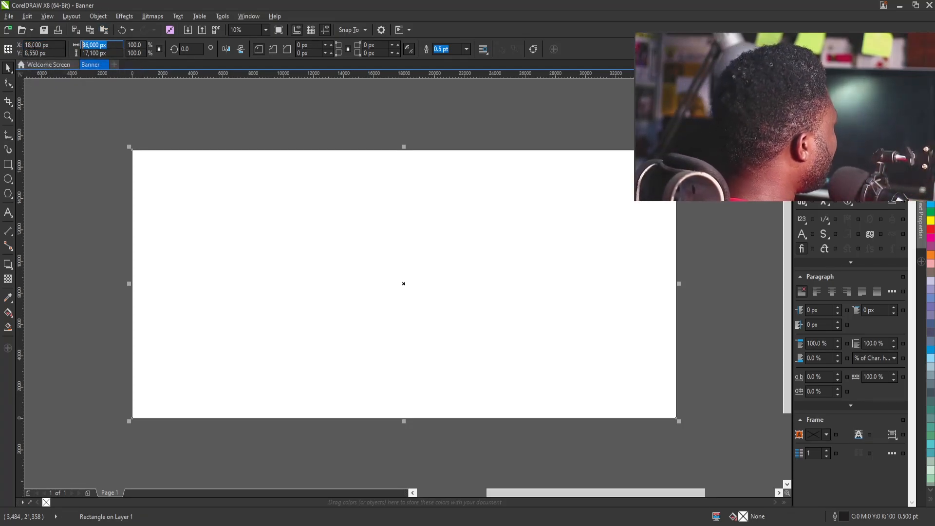
type("6,00")
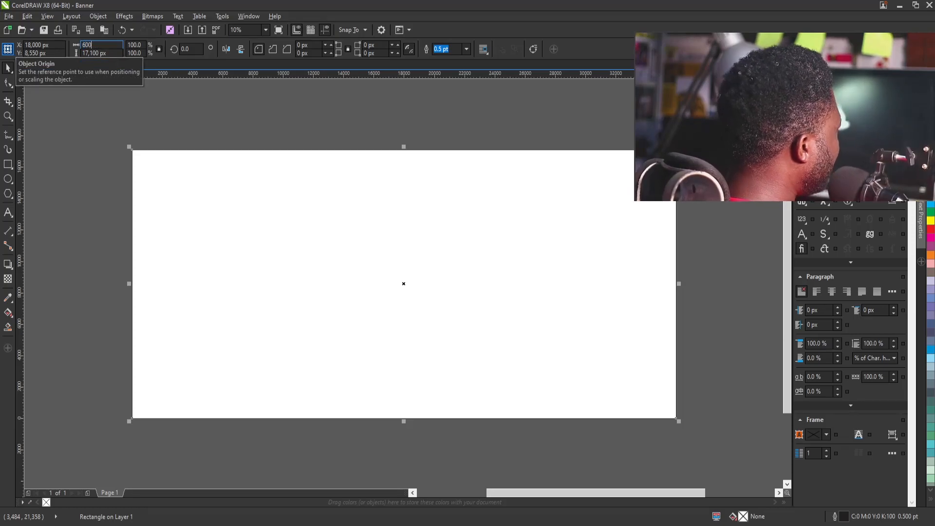
type("0")
key("Return")
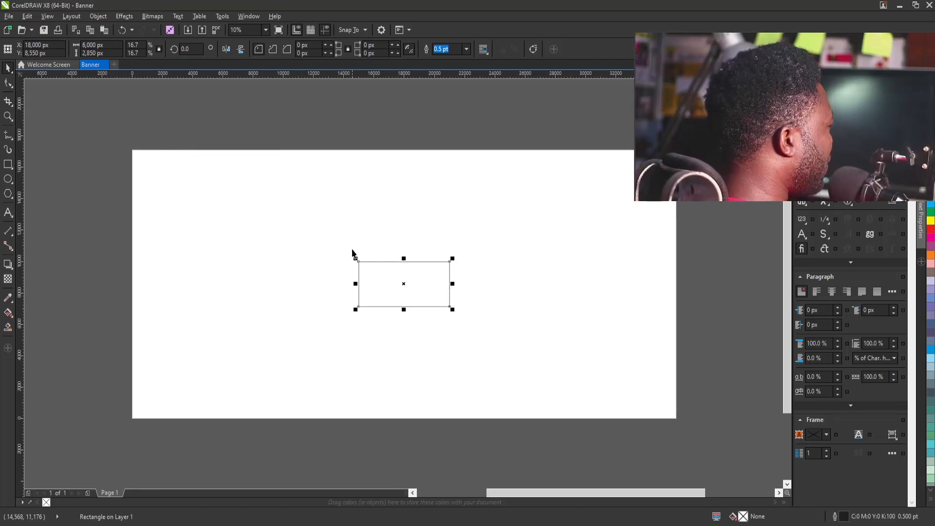
left_click(92, 44)
left_click(97, 44)
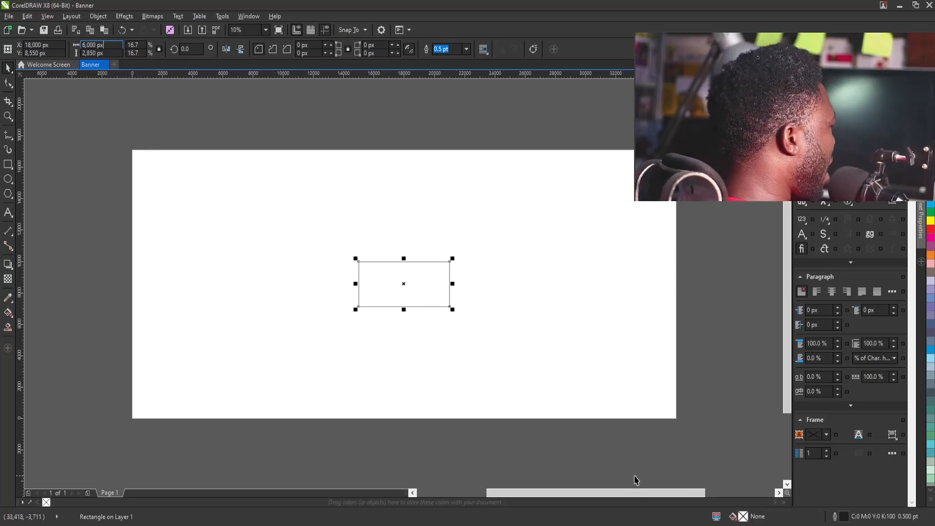
Step: Switch to Photoshop and start a new document named Banner, 6000 pixels wide by 2850 pixels high
key("Tab")
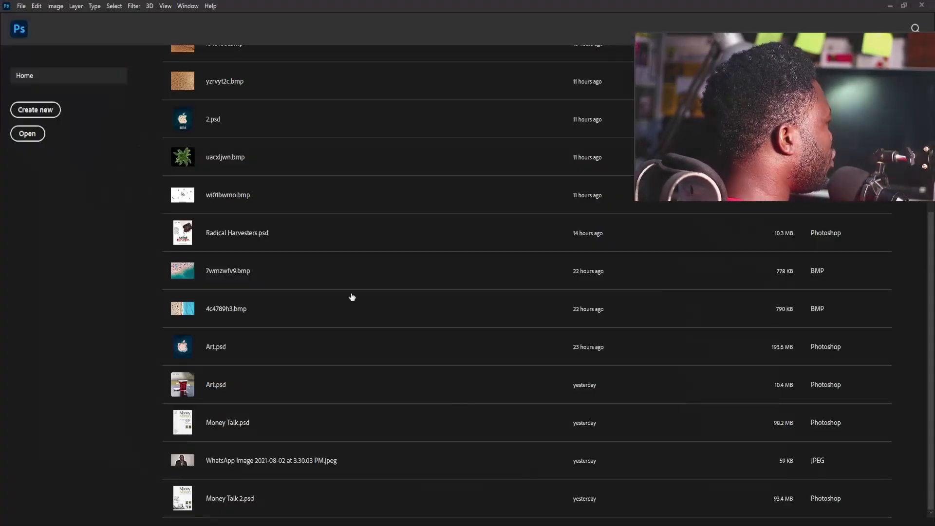
left_click(22, 6)
left_click(28, 19)
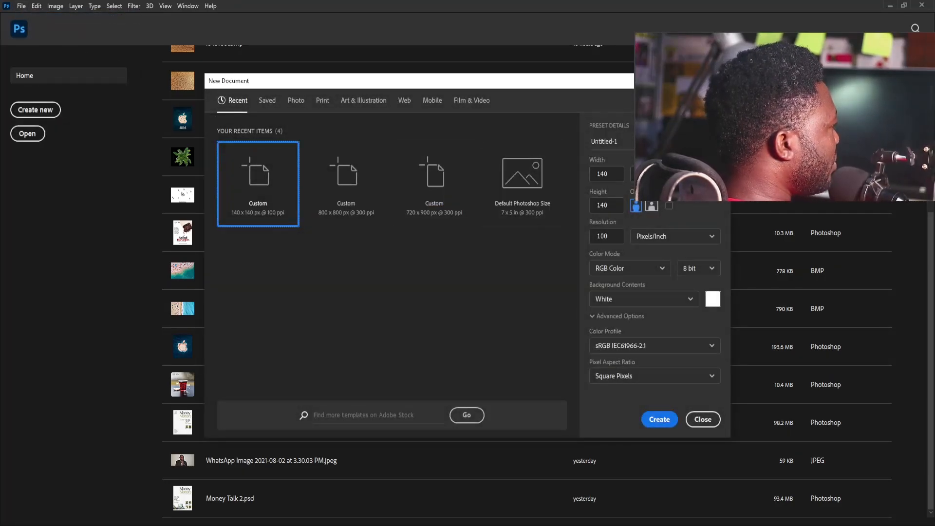
left_click(601, 141)
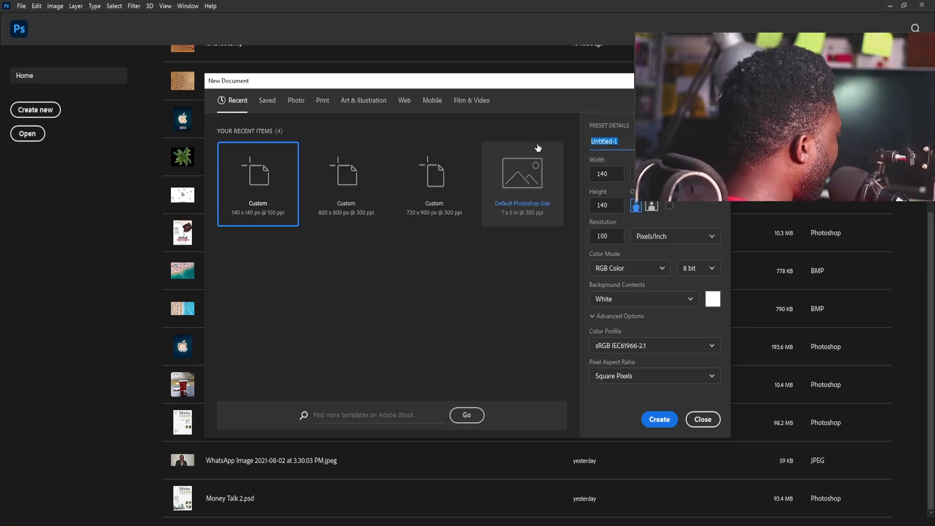
type("Banner")
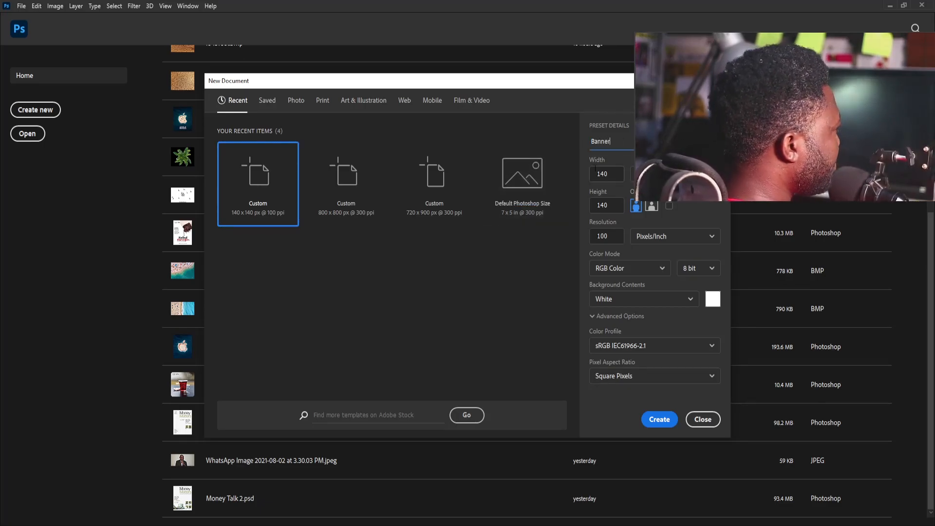
key("Tab")
type("6000")
key("Tab")
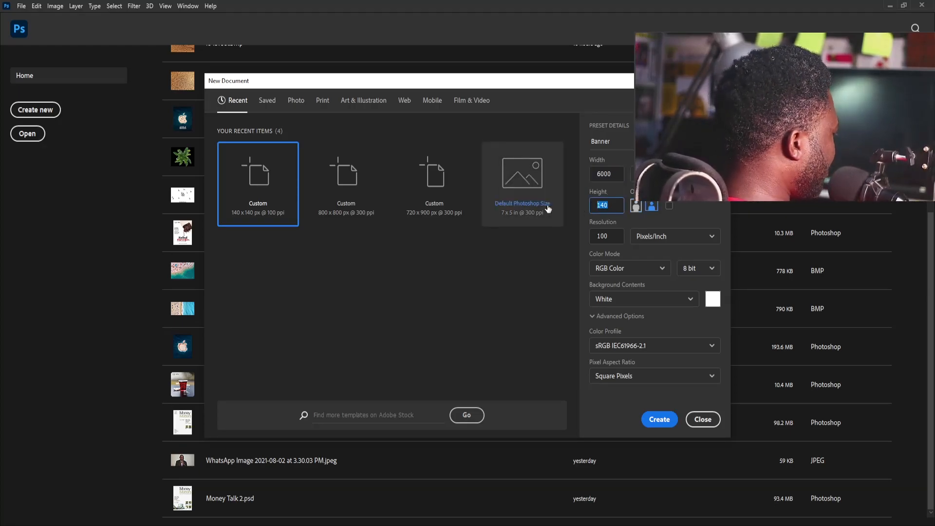
type("2850")
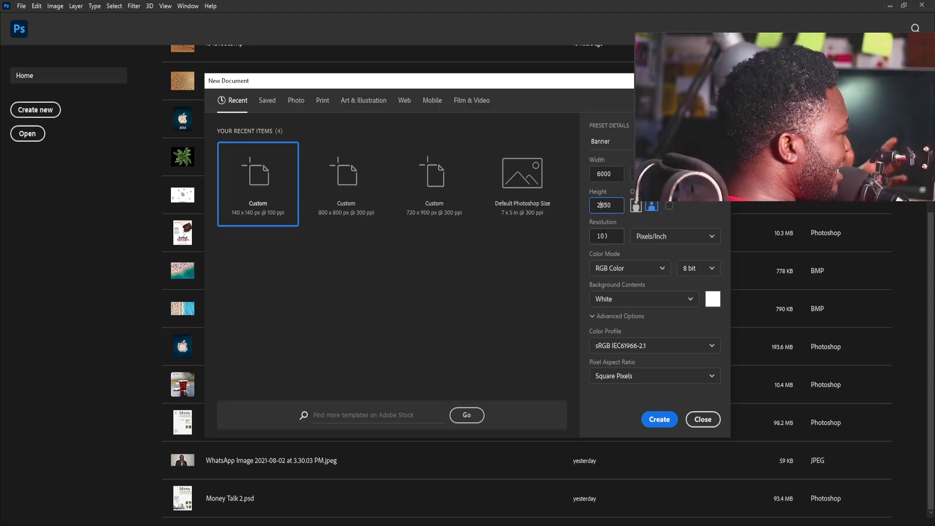
Step: Set the new document's resolution to 600 pixels/inch
left_click(602, 235)
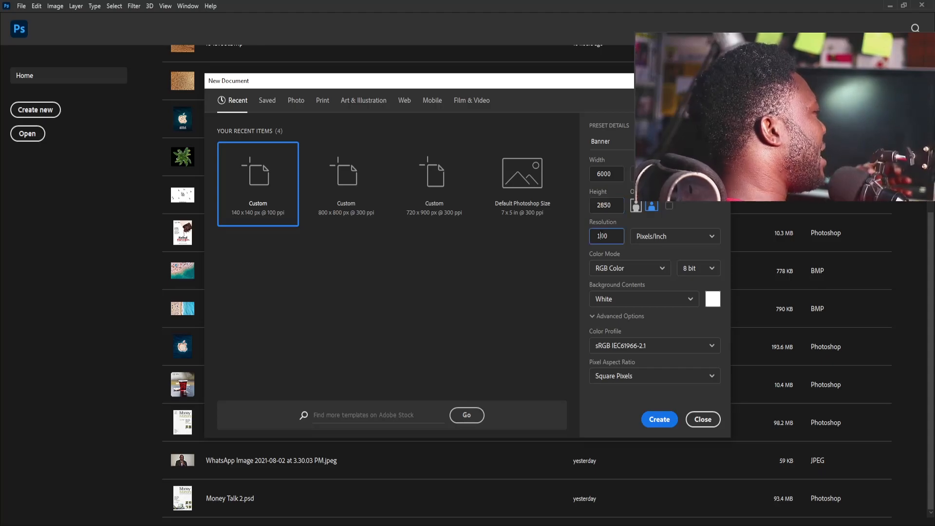
type("67")
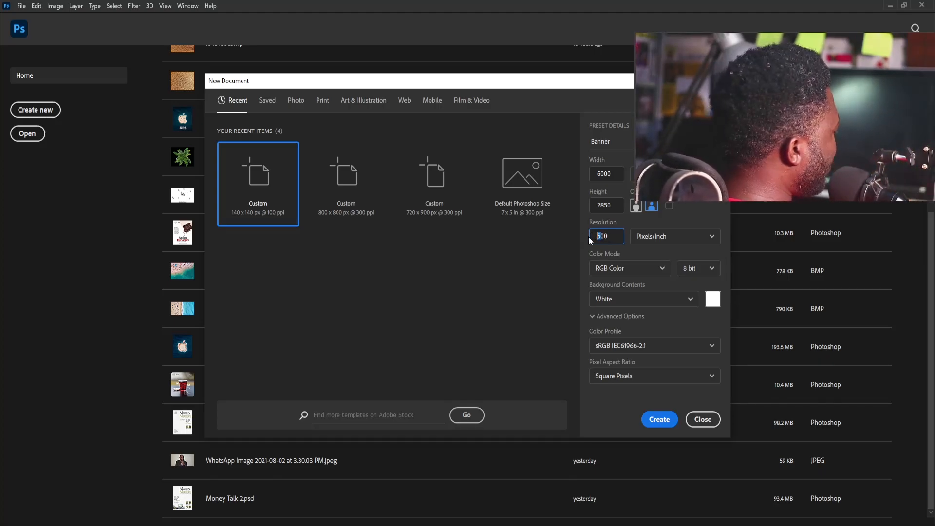
type("3")
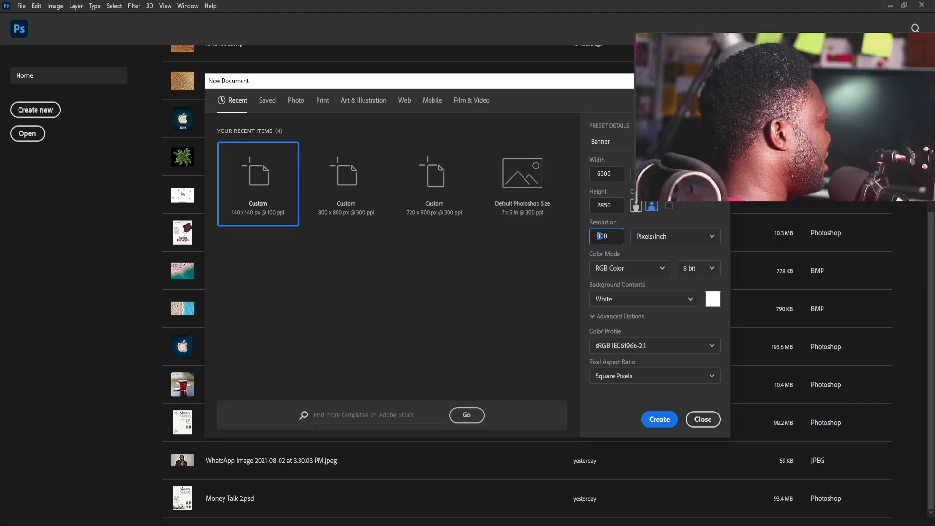
type("6")
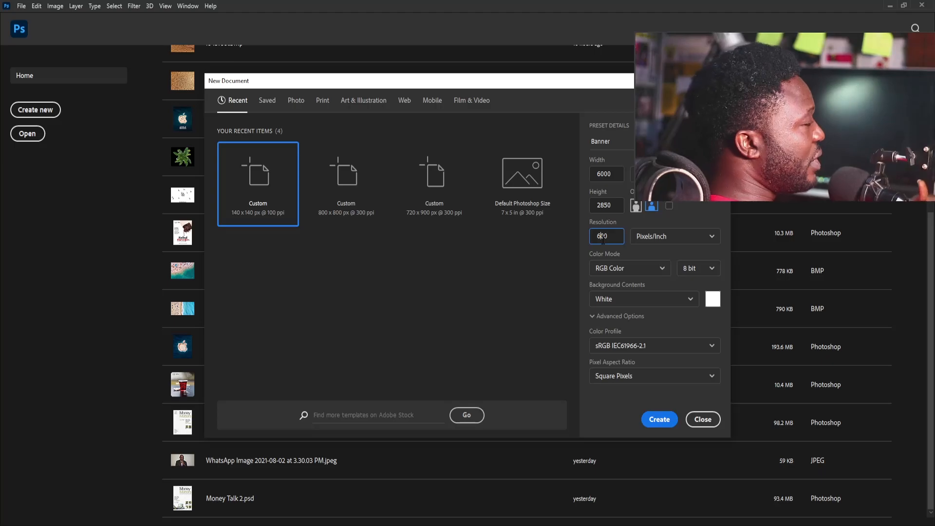
Step: Set the color mode to CMYK Color and create the Banner document
left_click_drag(575, 84, 454, 90)
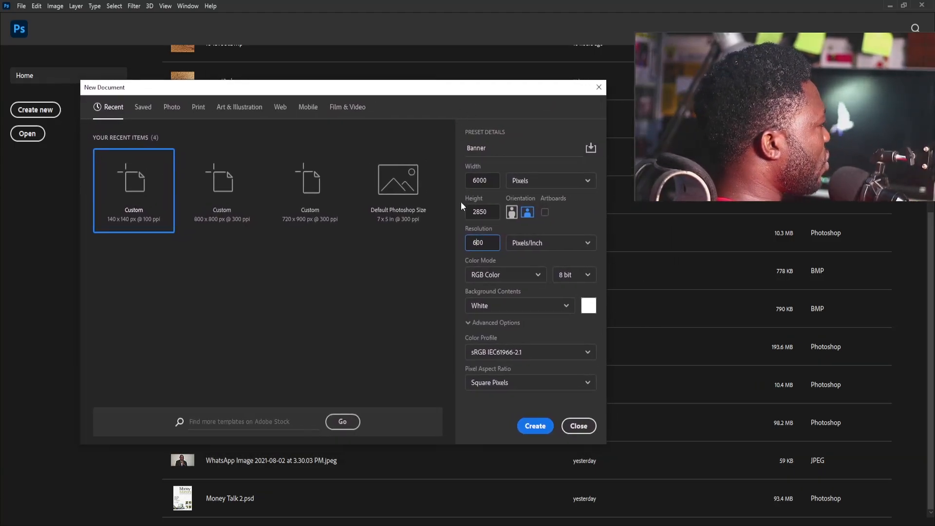
left_click(501, 273)
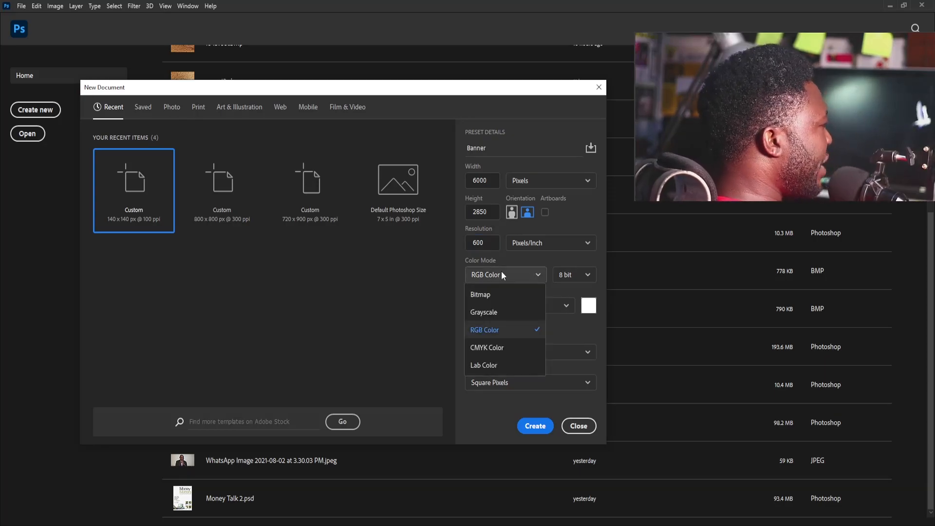
left_click(497, 352)
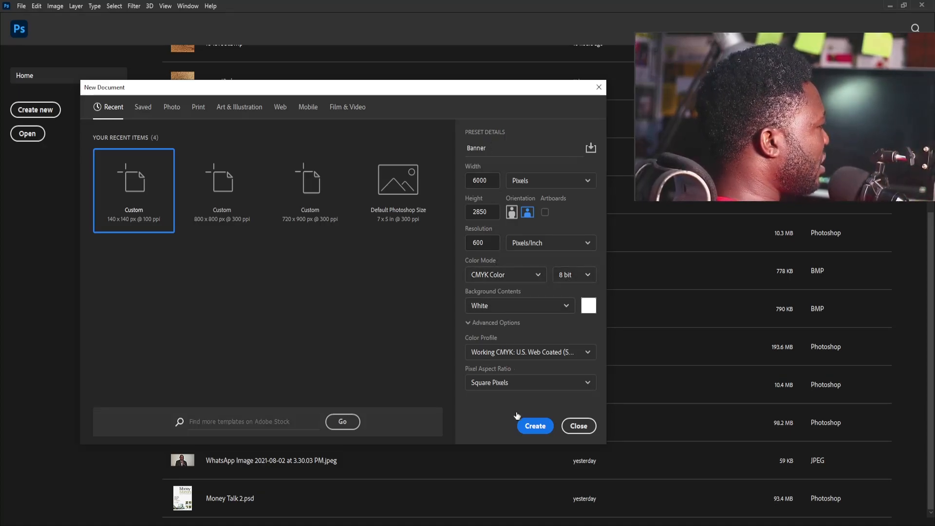
left_click(529, 425)
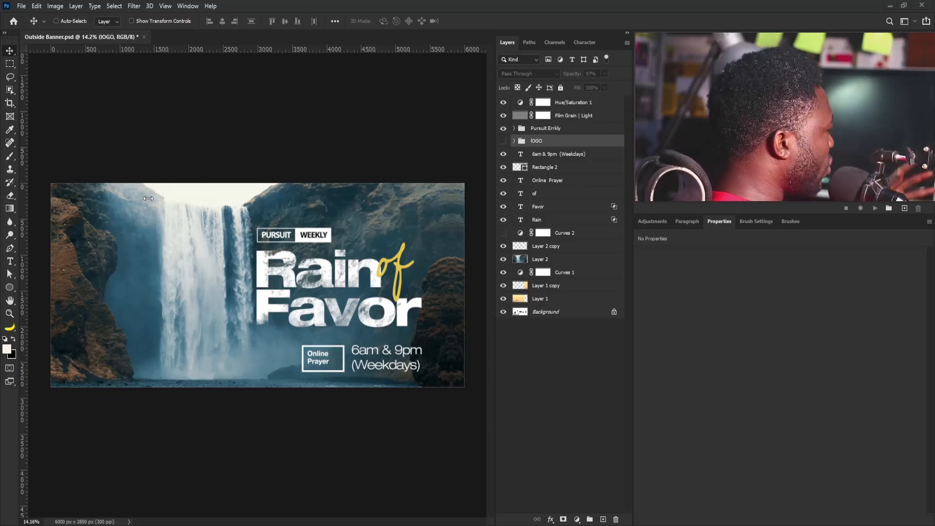
Step: Start saving the Outside Banner artwork under a new location, creating and opening a folder named Banner inside the May folder
left_click(21, 6)
left_click(80, 127)
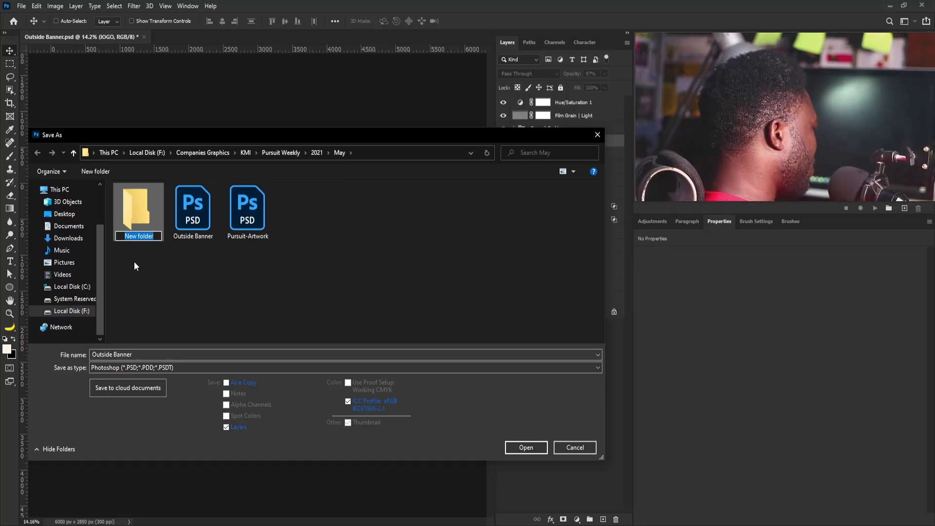
type("Bann")
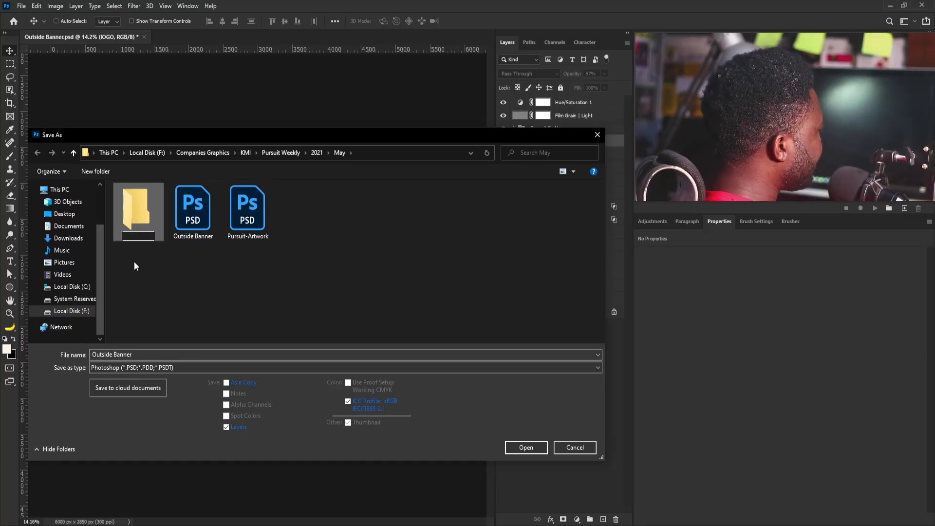
type("er")
key("Return")
key("Return")
Step: Save the artwork in the new folder as a JPEG named Outside Banner with quality 12 (Maximum)
left_click(157, 366)
left_click(148, 451)
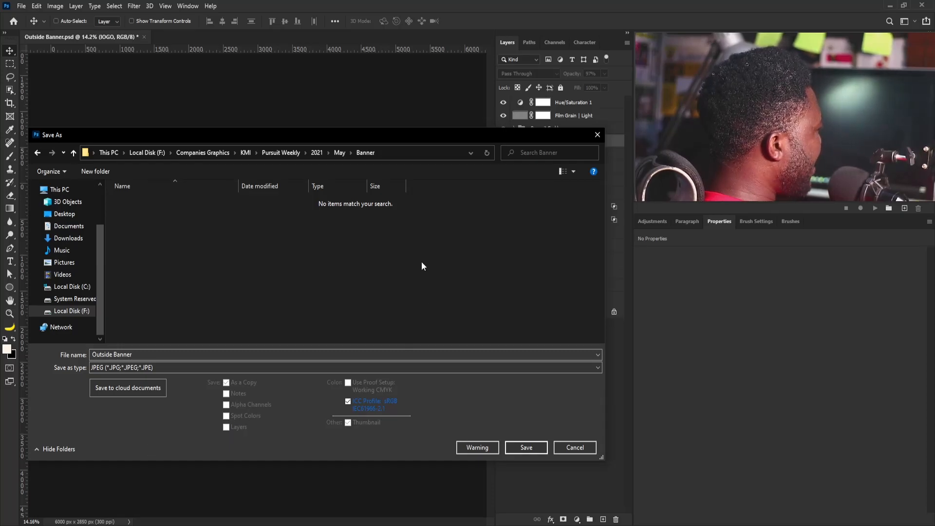
left_click(535, 447)
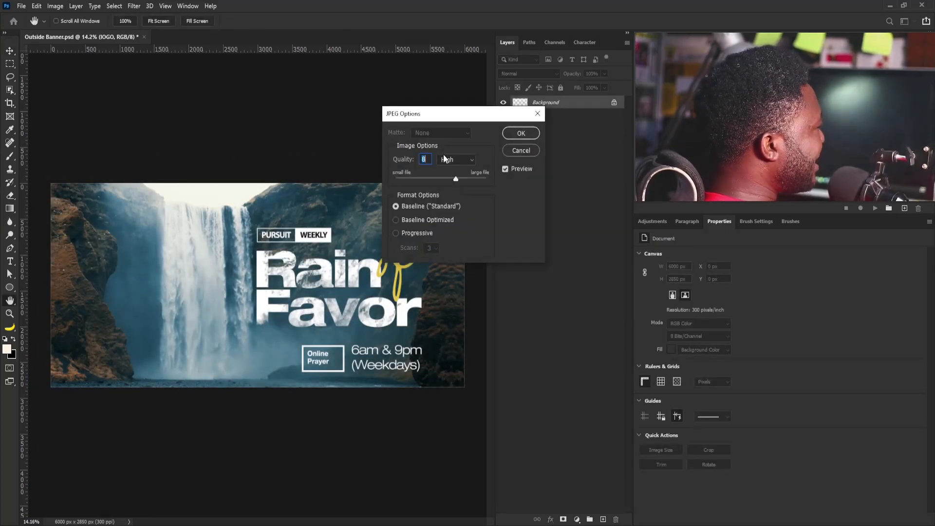
left_click_drag(444, 114, 304, 238)
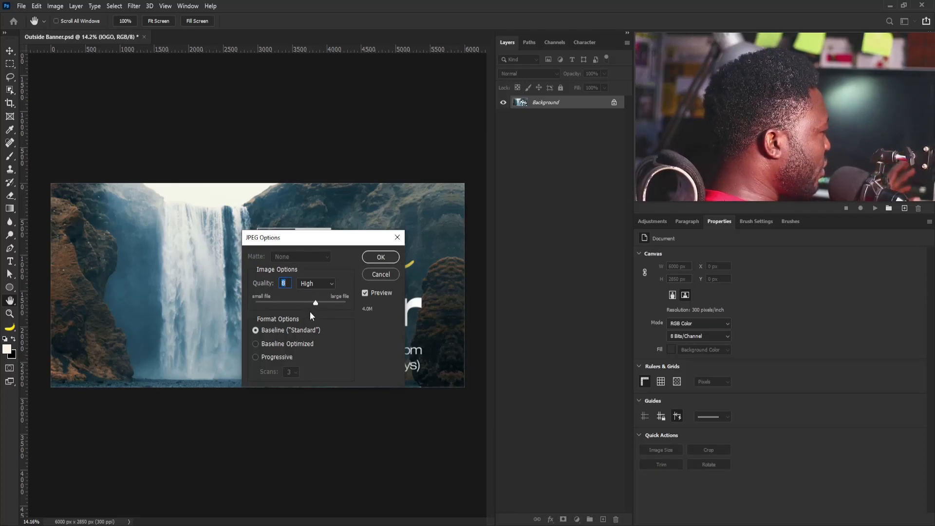
left_click(316, 302)
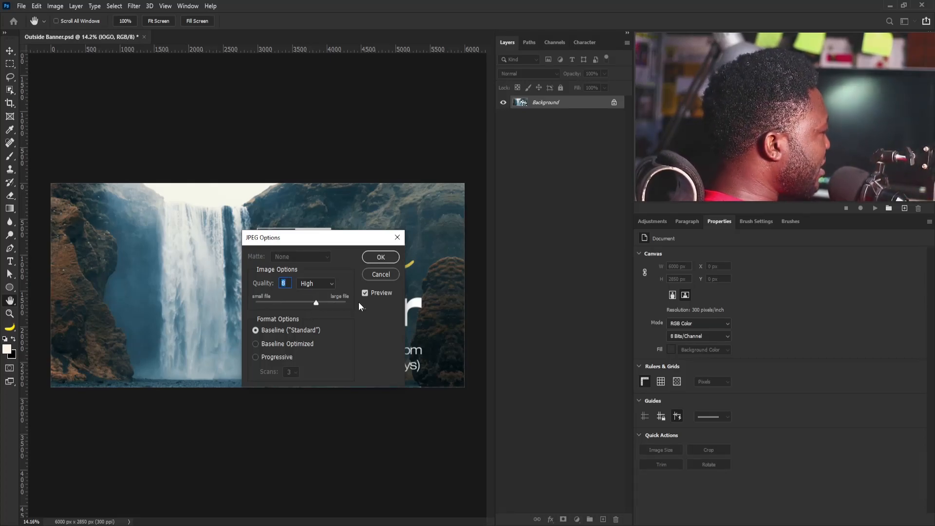
left_click_drag(314, 300, 353, 301)
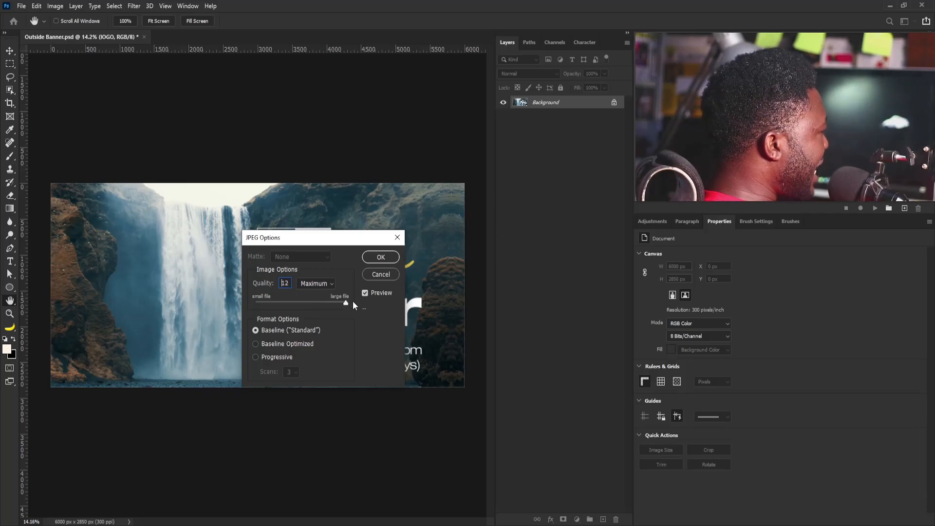
left_click(380, 257)
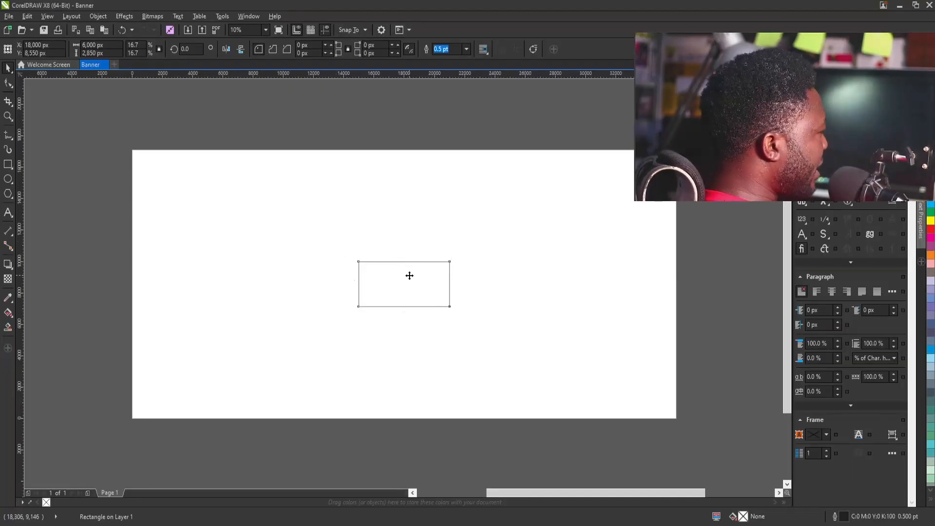
Step: Switch to CorelDRAW and replace the small 6,000 px wide rectangle with a new rectangle covering the whole page
left_click(403, 278)
left_click(409, 274)
key("Delete")
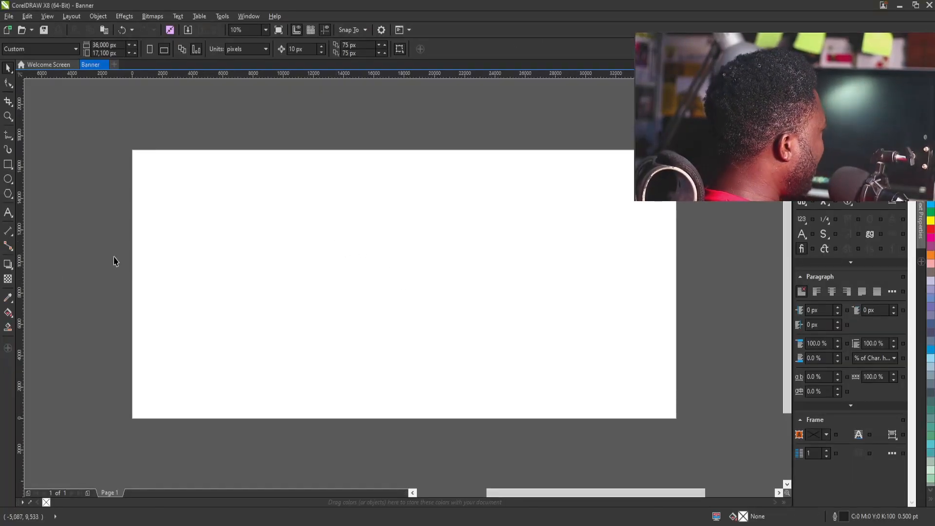
double_click(8, 164)
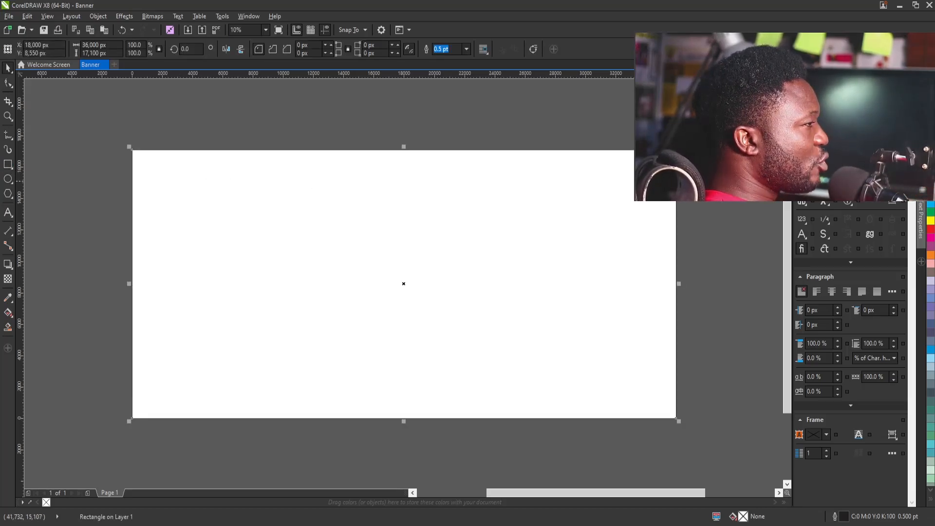
Step: Import the exported banner JPEG beside the page and PowerClip it inside the page-sized rectangle
left_click_drag(788, 268, 750, 268)
left_click_drag(344, 116, 91, 301)
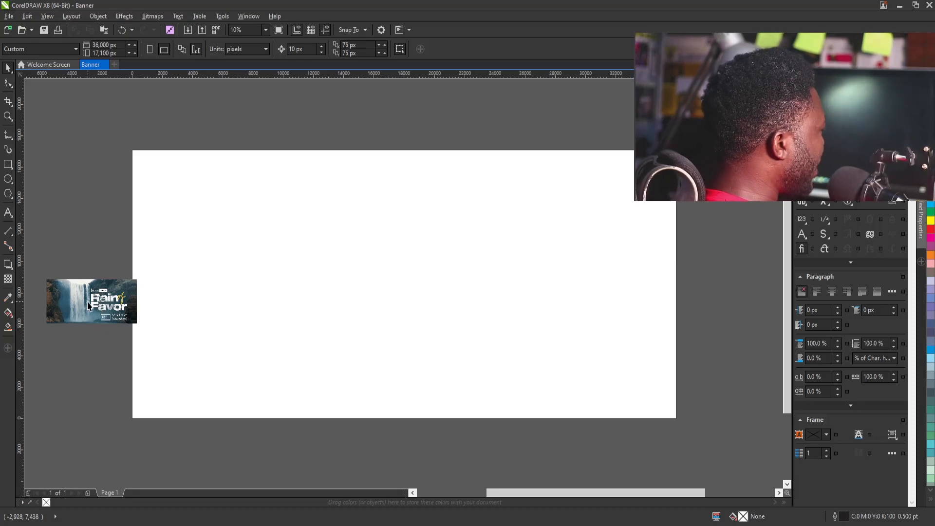
left_click_drag(78, 310, 388, 286)
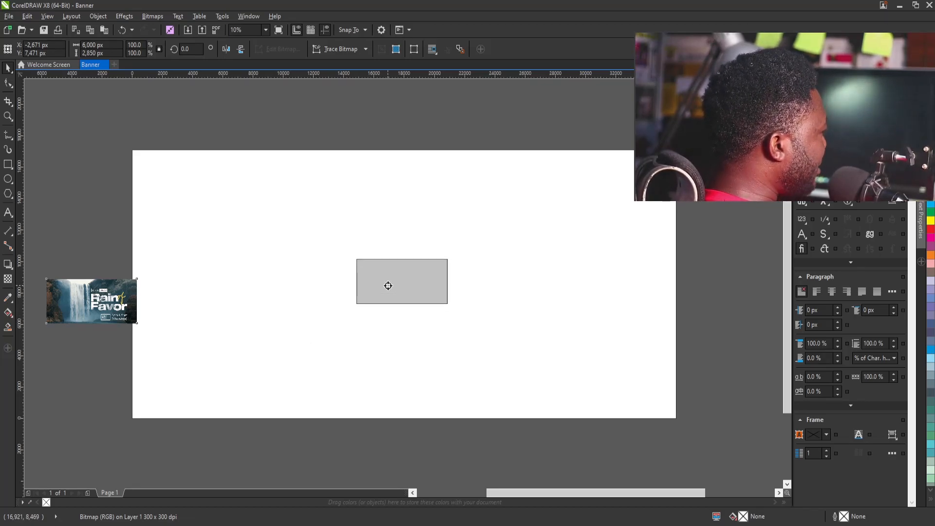
left_click_drag(388, 286, 390, 286)
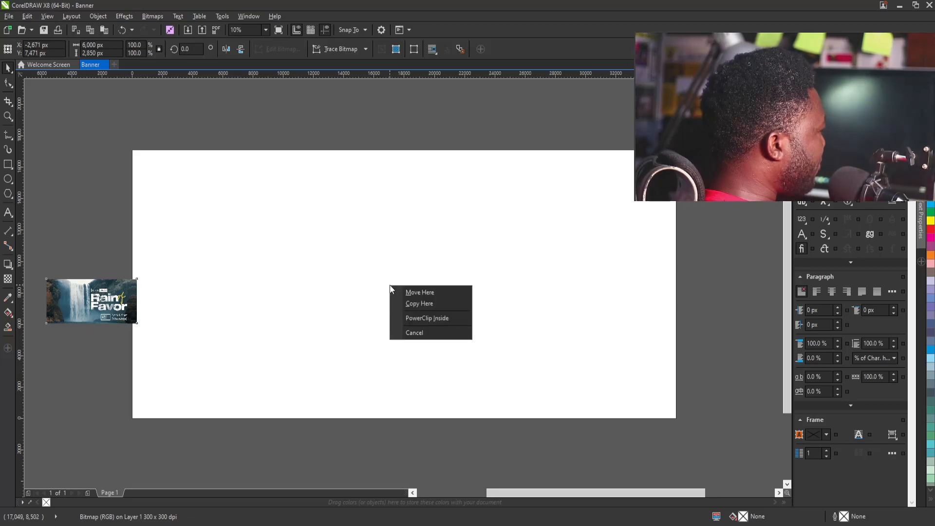
left_click(419, 317)
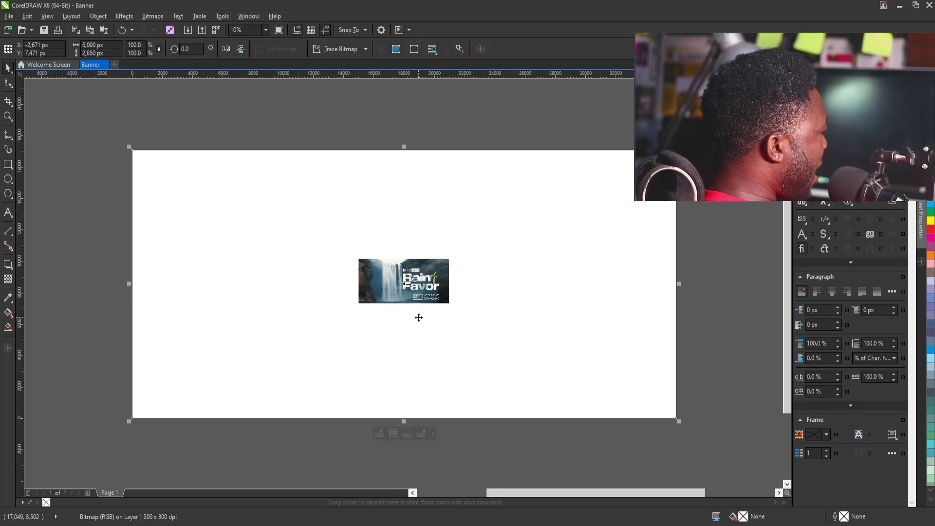
Step: Fit the PowerClip contents to the page-sized rectangle with Fill Frame Proportionally
right_click(404, 256)
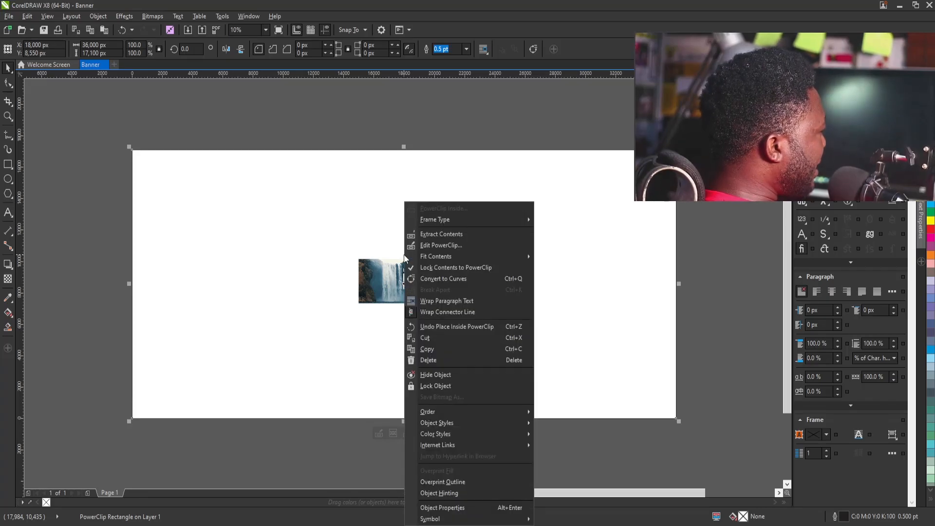
mouse_move(412, 259)
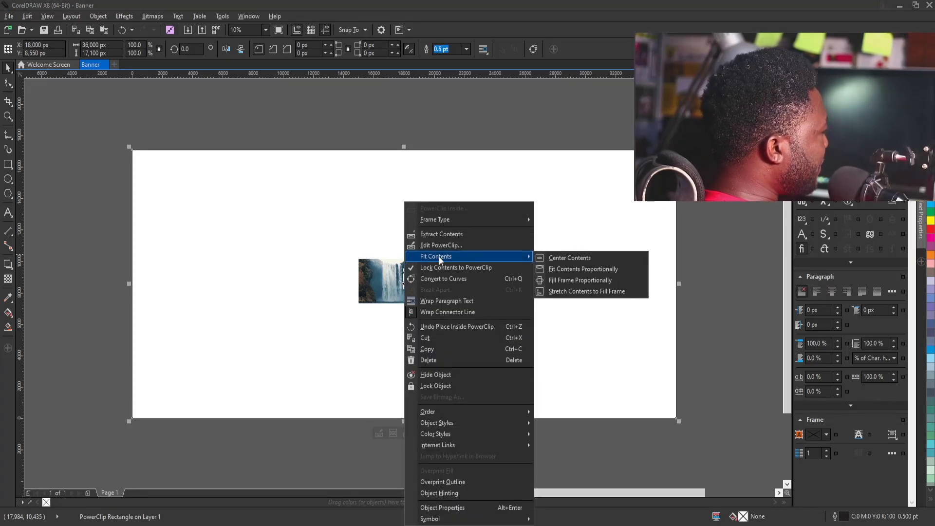
left_click(583, 284)
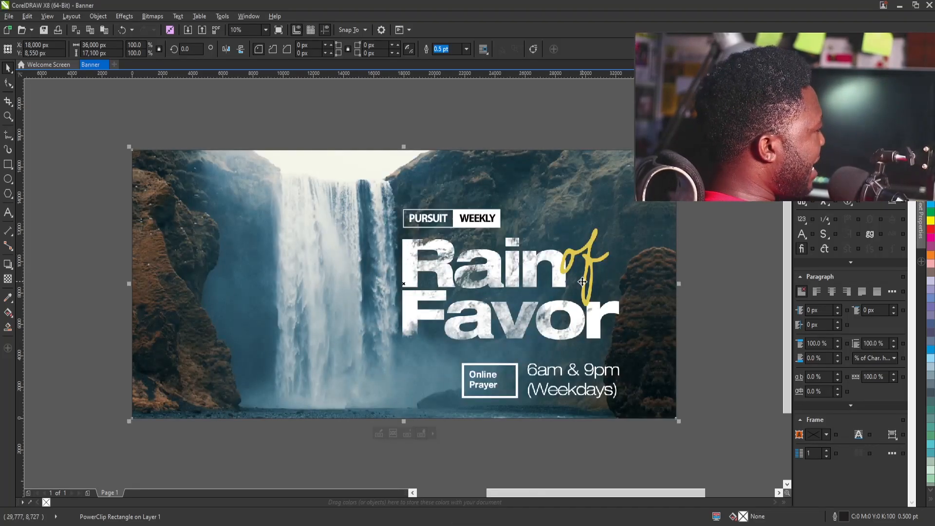